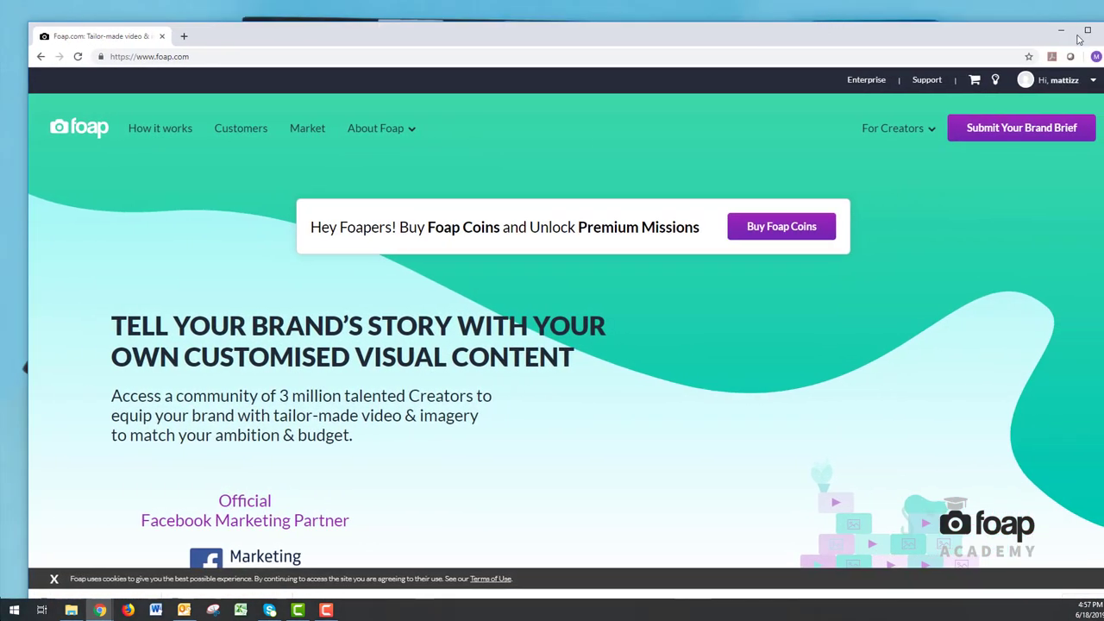
# - Load foap.com in a maximized browser window and open the Active Missions page for creators
pyautogui.click(1086, 32)
pyautogui.click(204, 30)
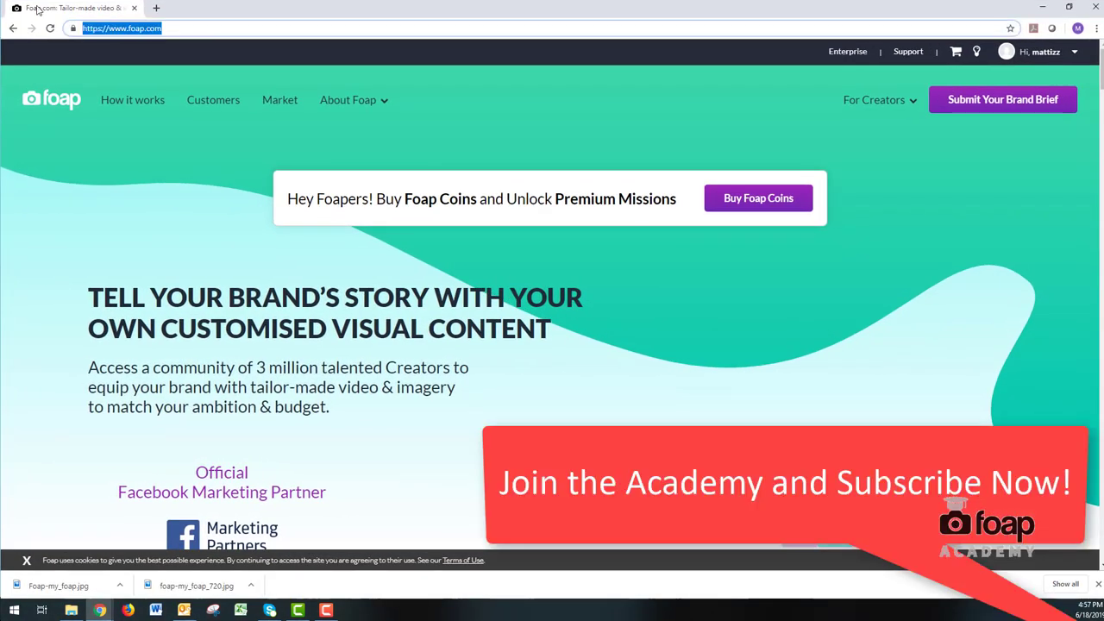
pyautogui.write('foap')
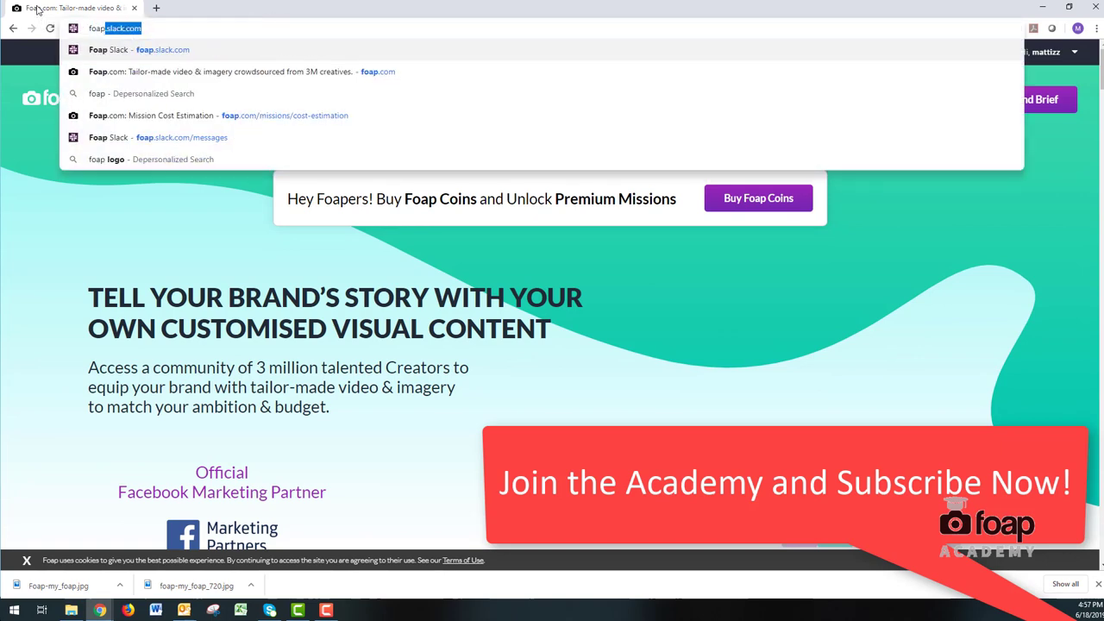
pyautogui.write('.com')
pyautogui.press('Return')
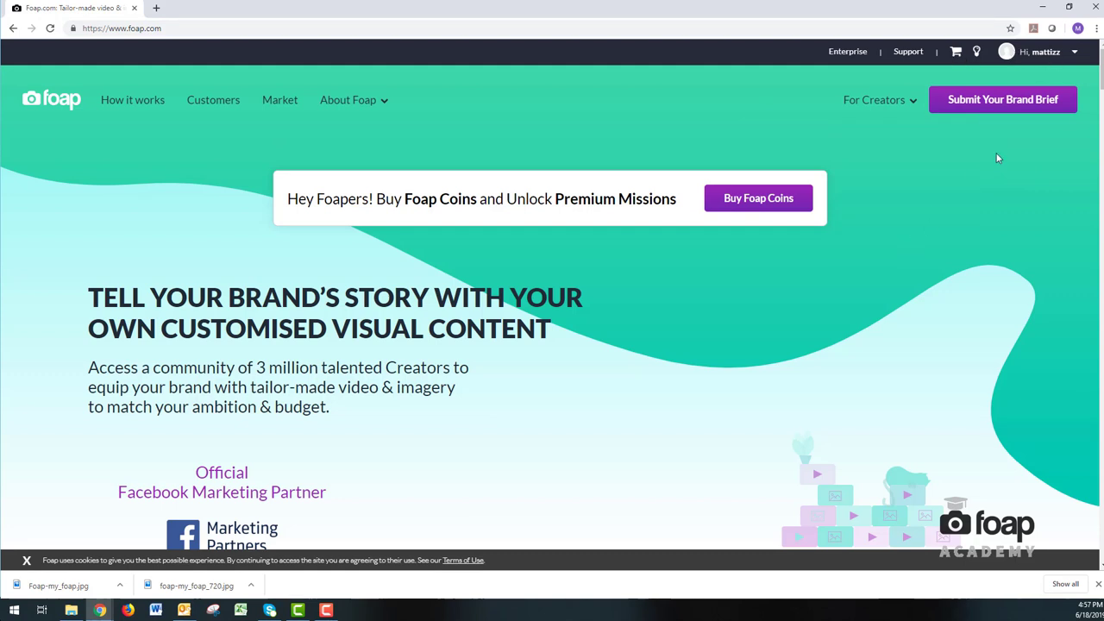
pyautogui.moveTo(889, 105)
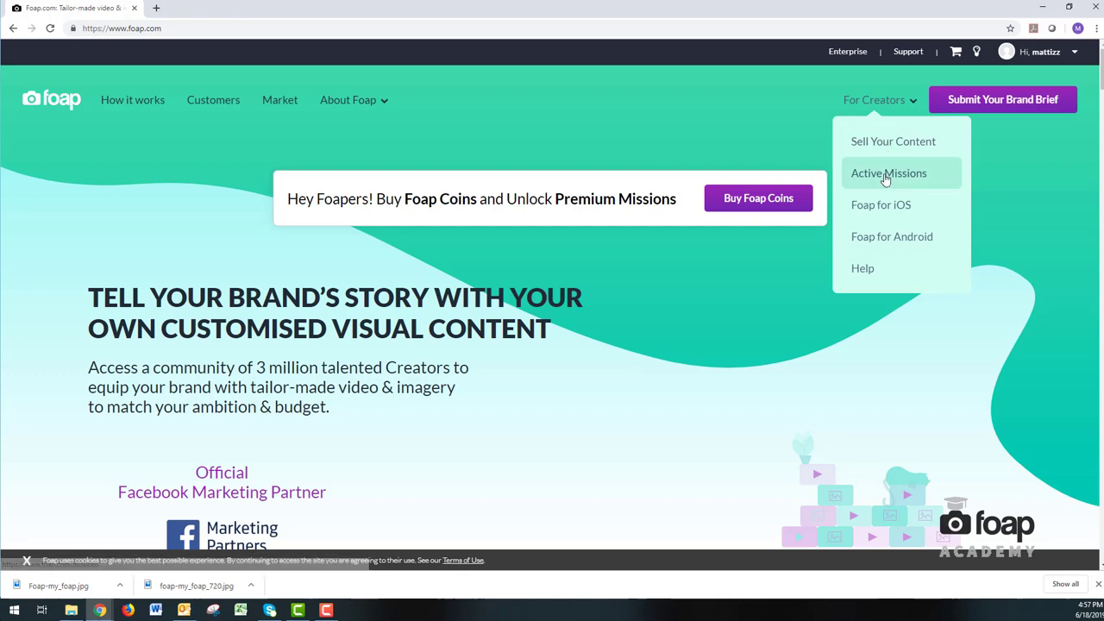
pyautogui.click(886, 176)
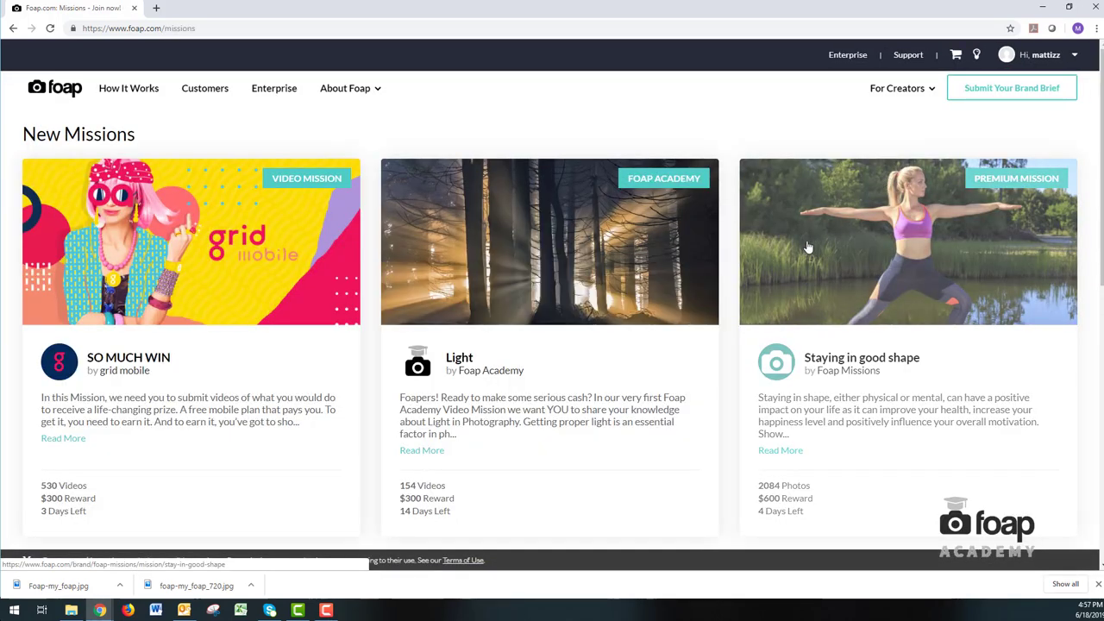
# - Look through the new missions, open the Light mission by Foap Academy and dismiss its cookie notice
pyautogui.scroll(-5, 779, 257)
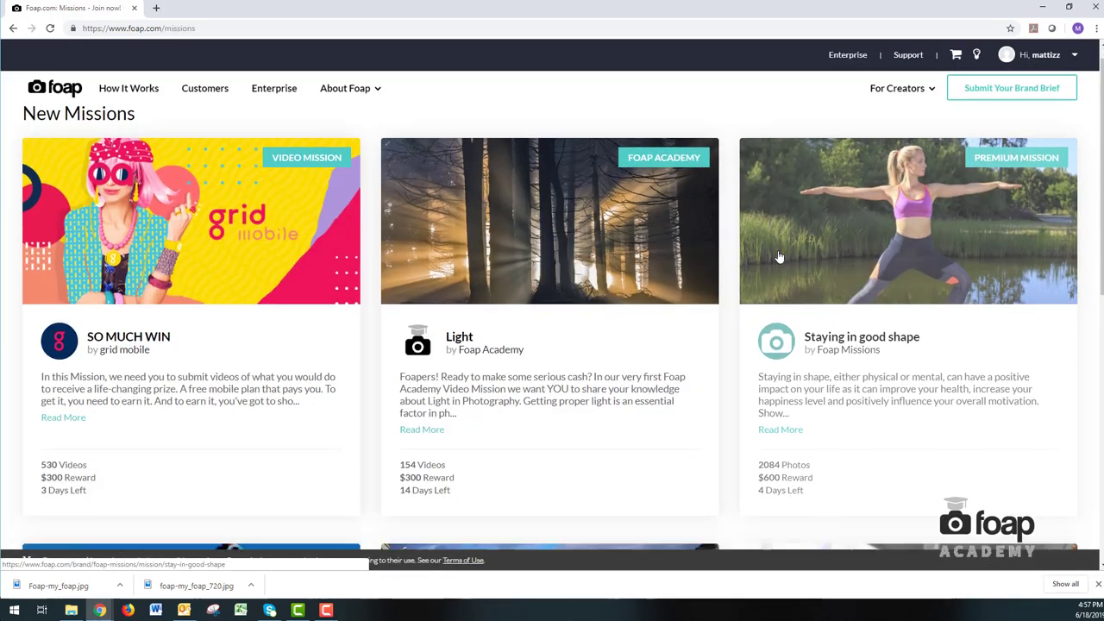
pyautogui.scroll(-2, 779, 257)
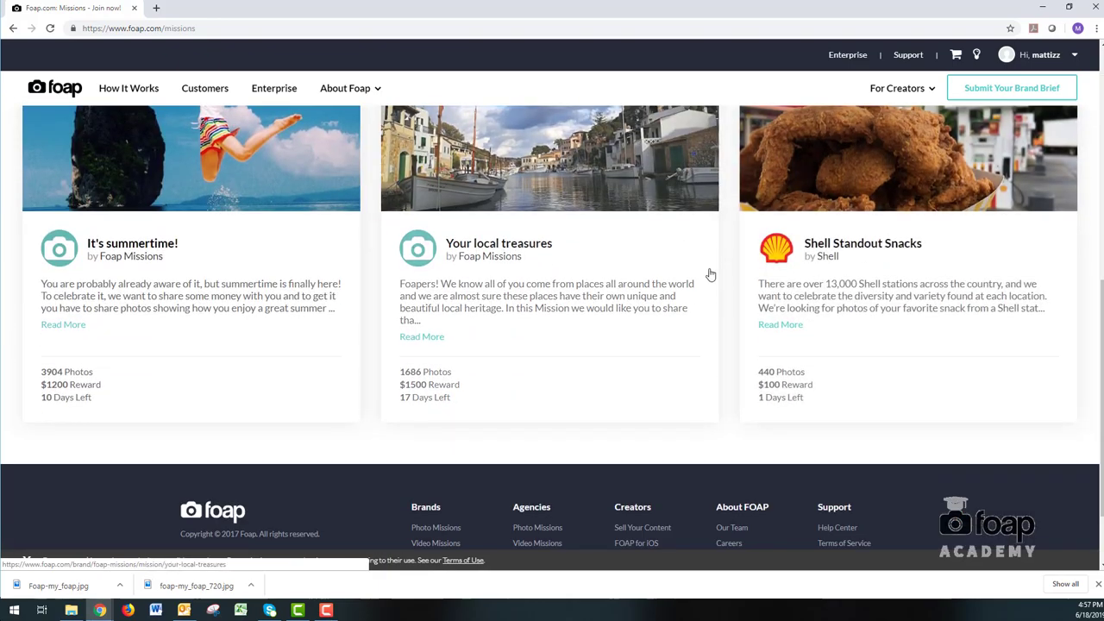
pyautogui.scroll(3, 621, 301)
pyautogui.scroll(3, 621, 299)
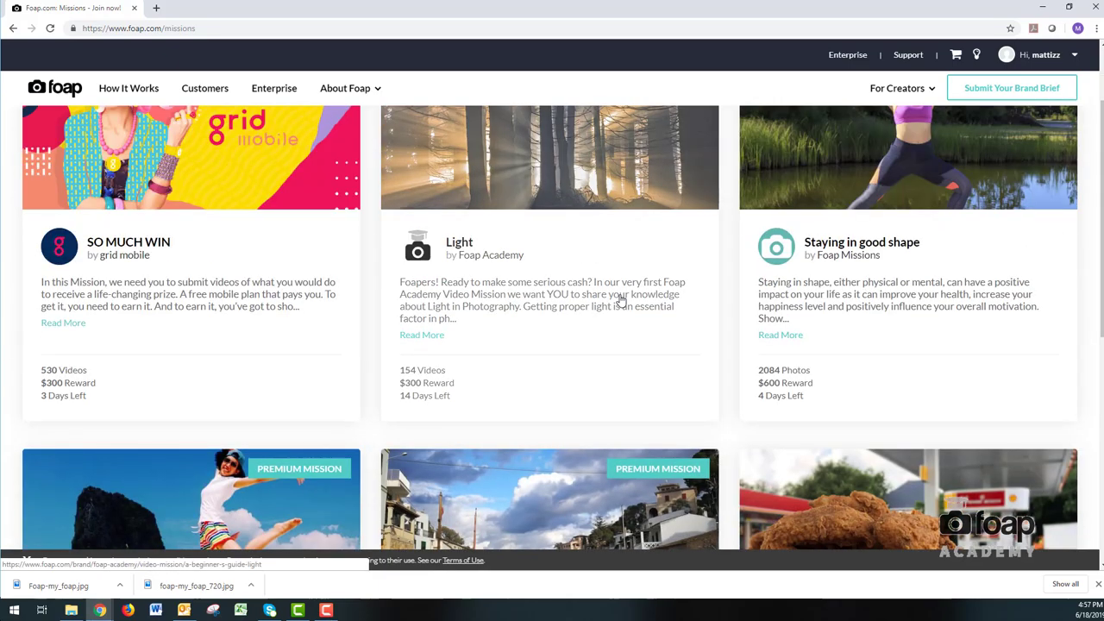
pyautogui.scroll(1, 621, 299)
pyautogui.scroll(-1, 621, 299)
pyautogui.scroll(-2, 621, 299)
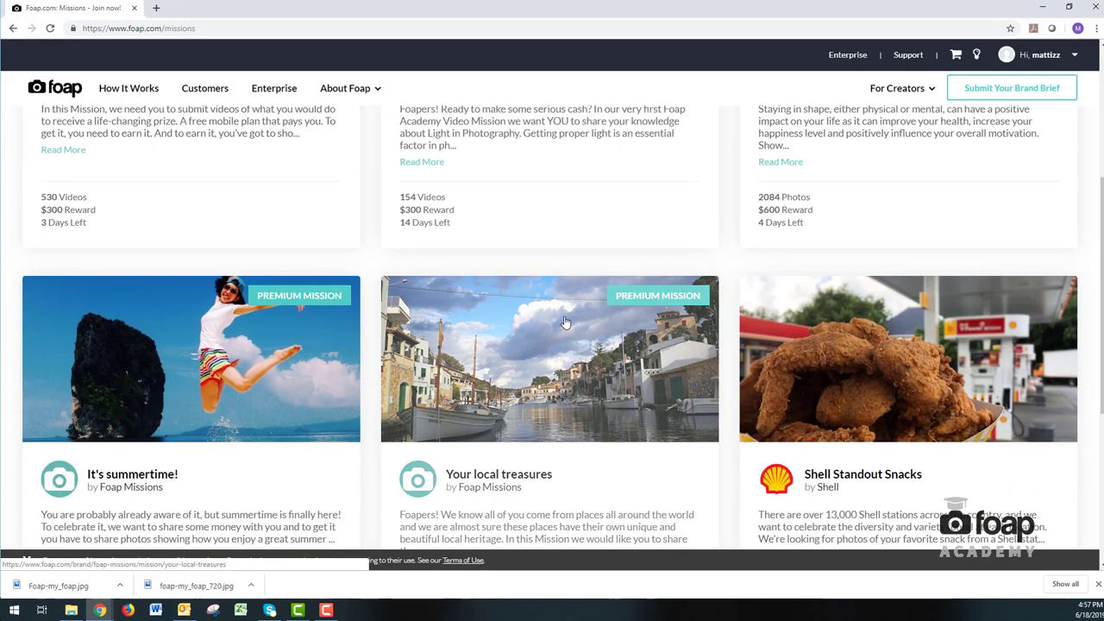
pyautogui.scroll(3, 562, 321)
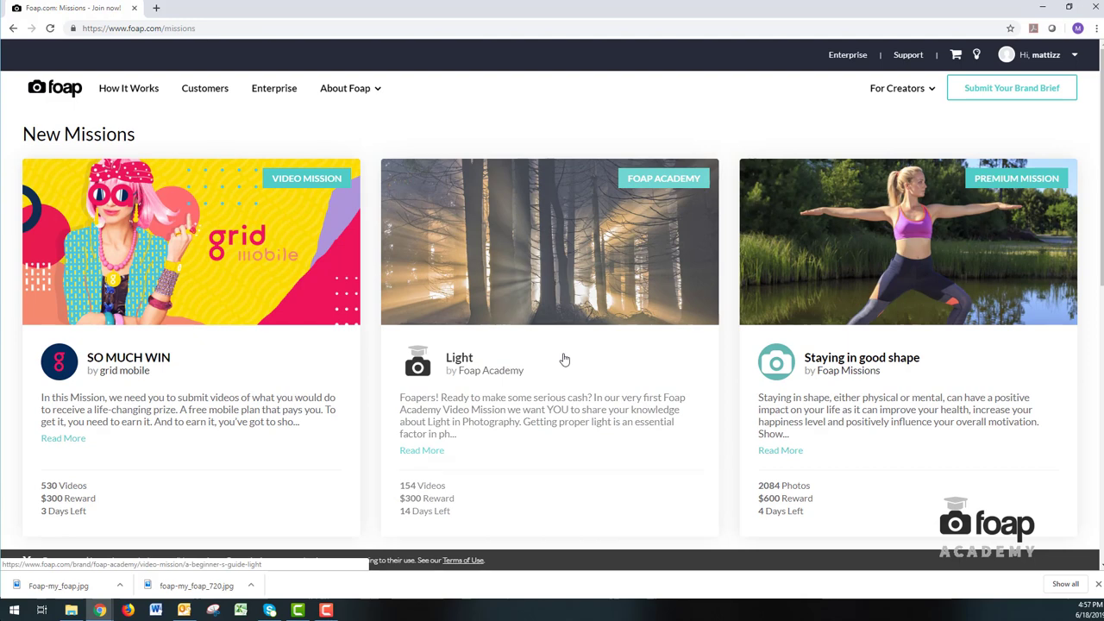
pyautogui.scroll(-1, 562, 345)
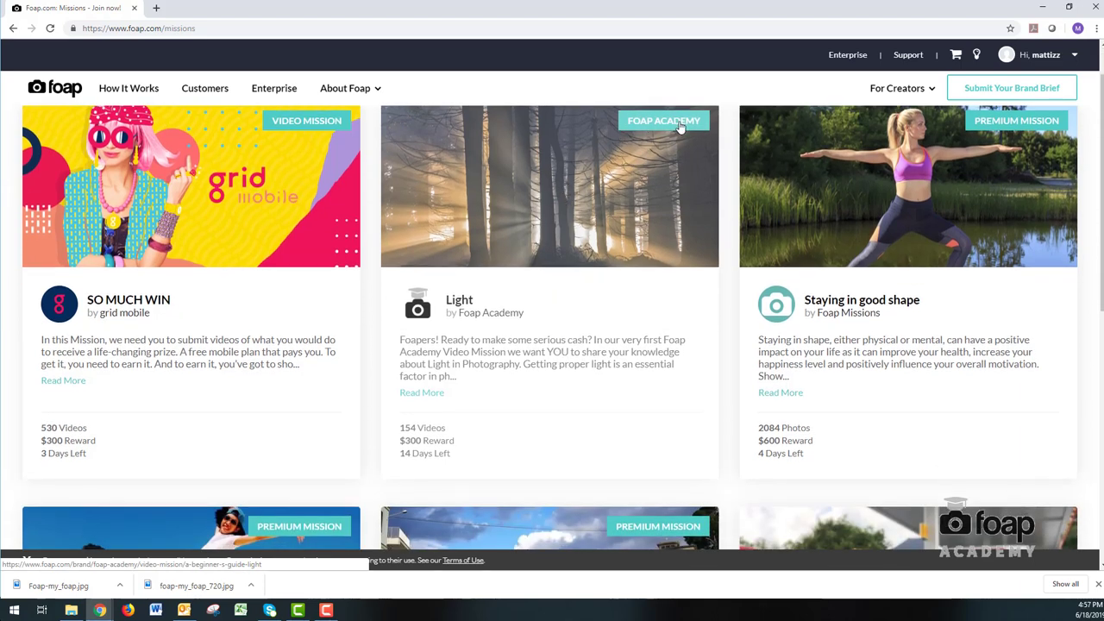
pyautogui.click(563, 217)
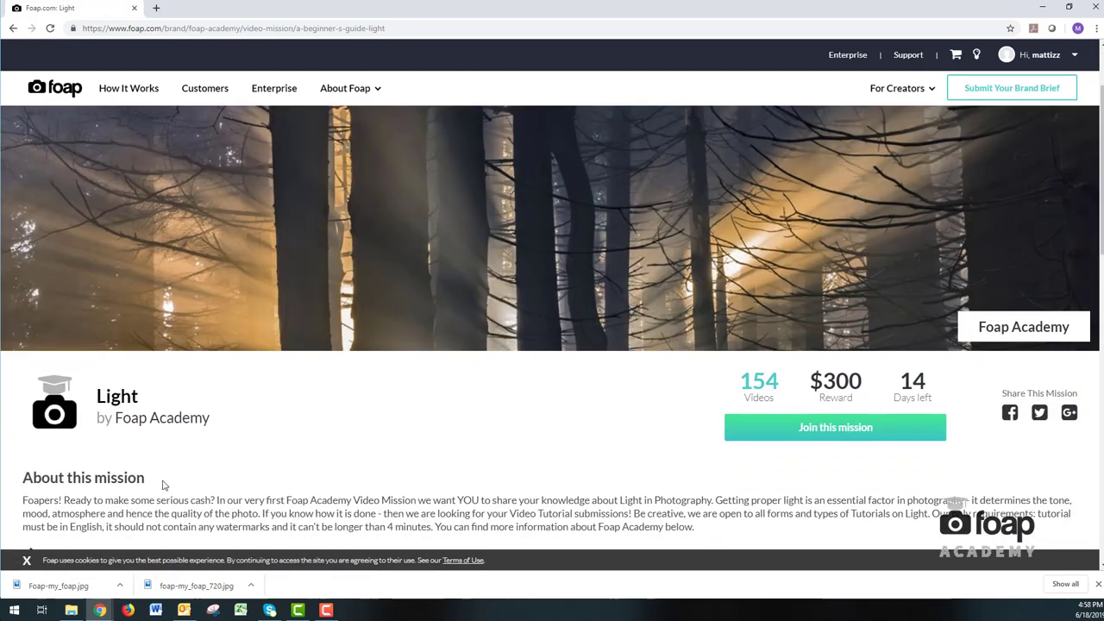
pyautogui.click(27, 560)
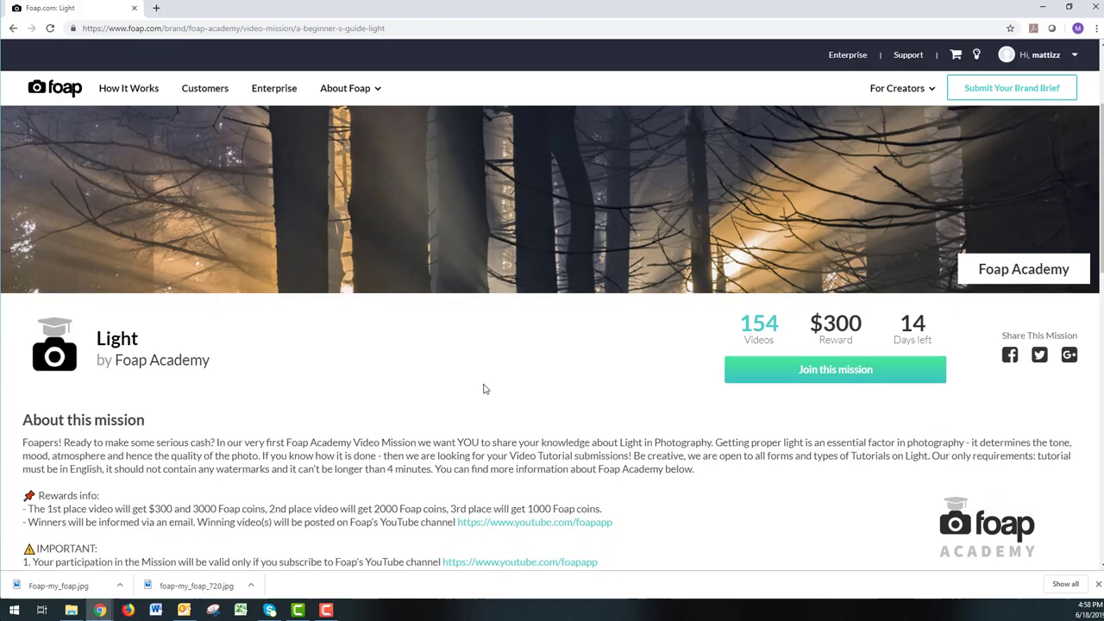
# - Read the Light mission's description, rewards info, important notes and Foap Academy details
pyautogui.scroll(-1, 484, 389)
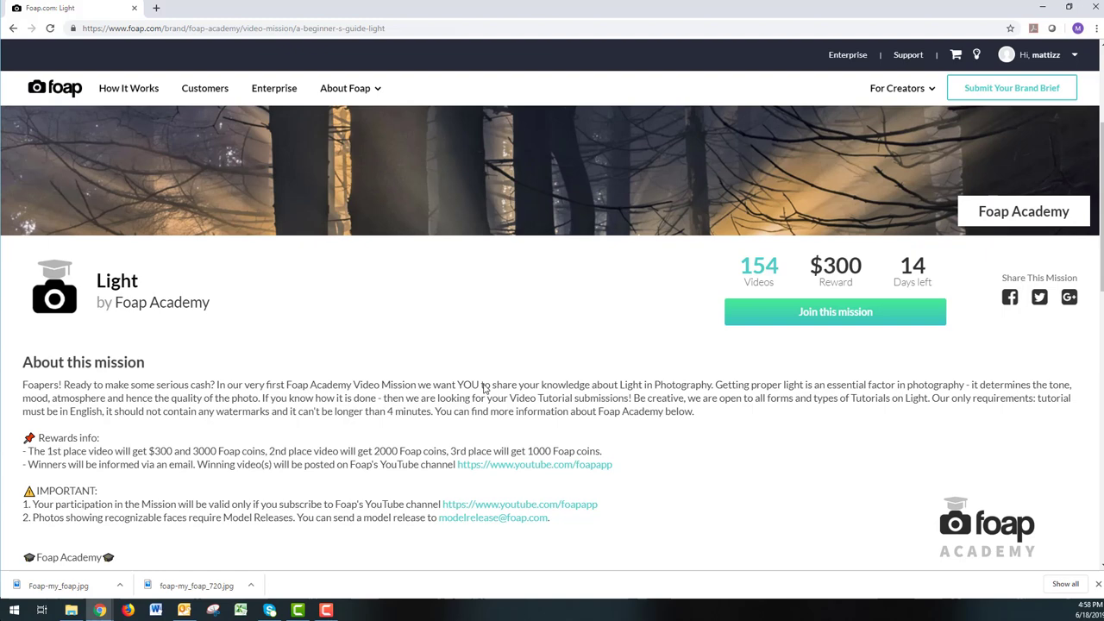
pyautogui.scroll(-2, 473, 375)
pyautogui.scroll(-2, 473, 375)
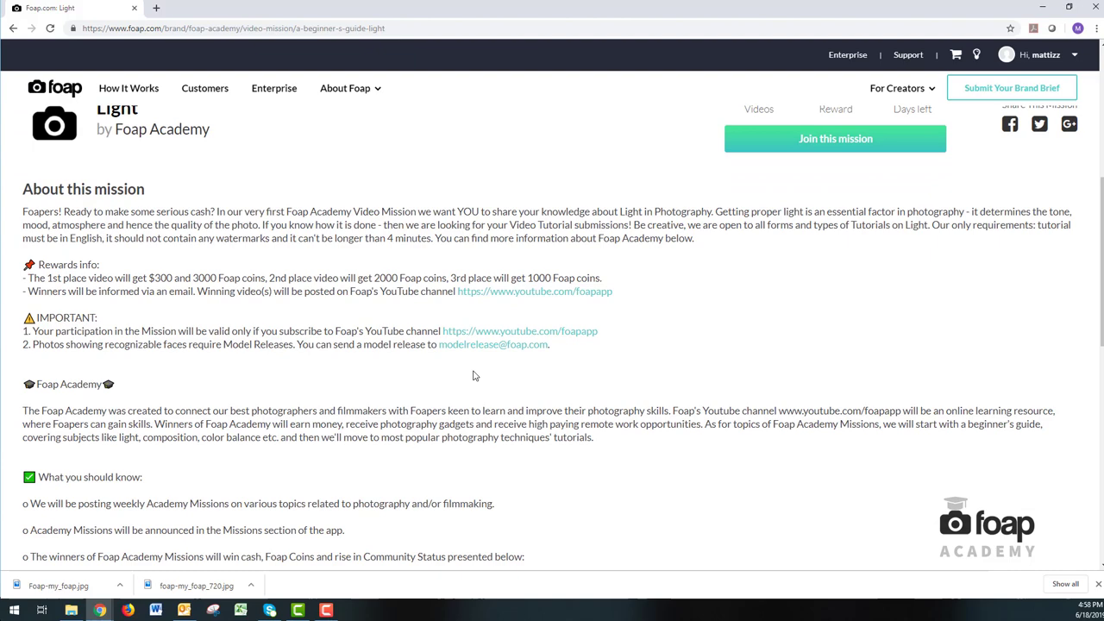
pyautogui.scroll(-1, 474, 375)
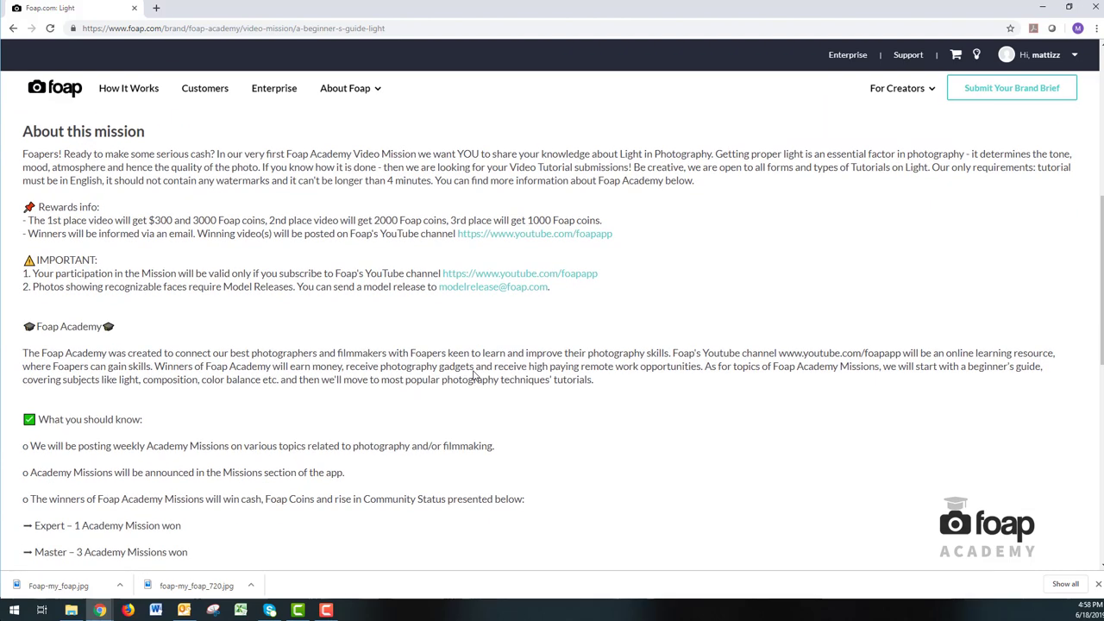
pyautogui.scroll(-4, 473, 375)
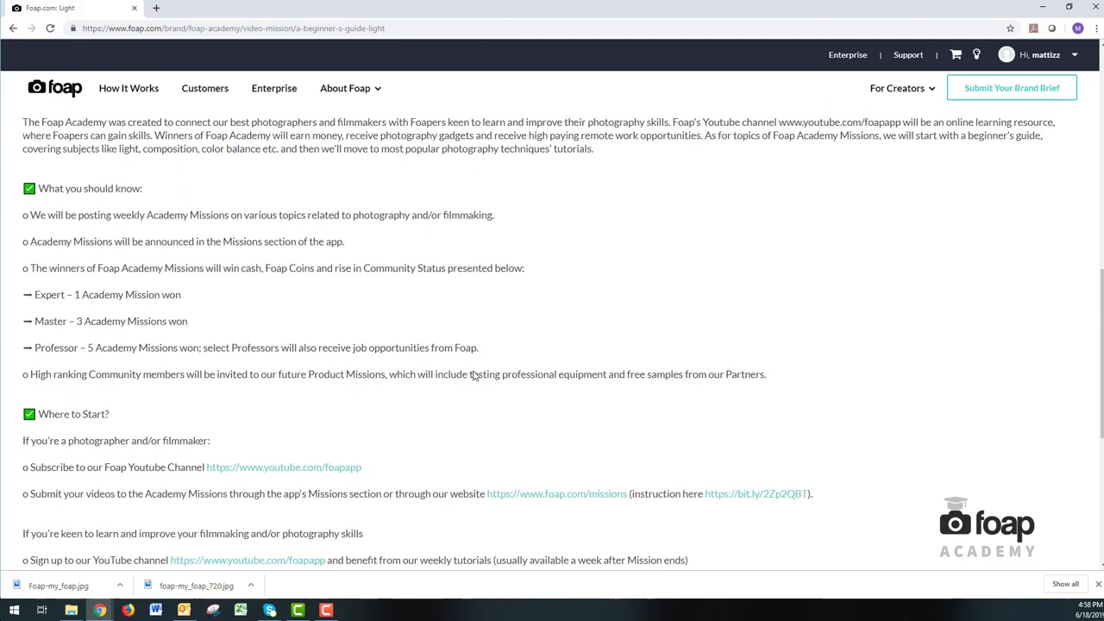
pyautogui.scroll(-2, 473, 372)
pyautogui.scroll(5, 474, 372)
pyautogui.scroll(2, 474, 376)
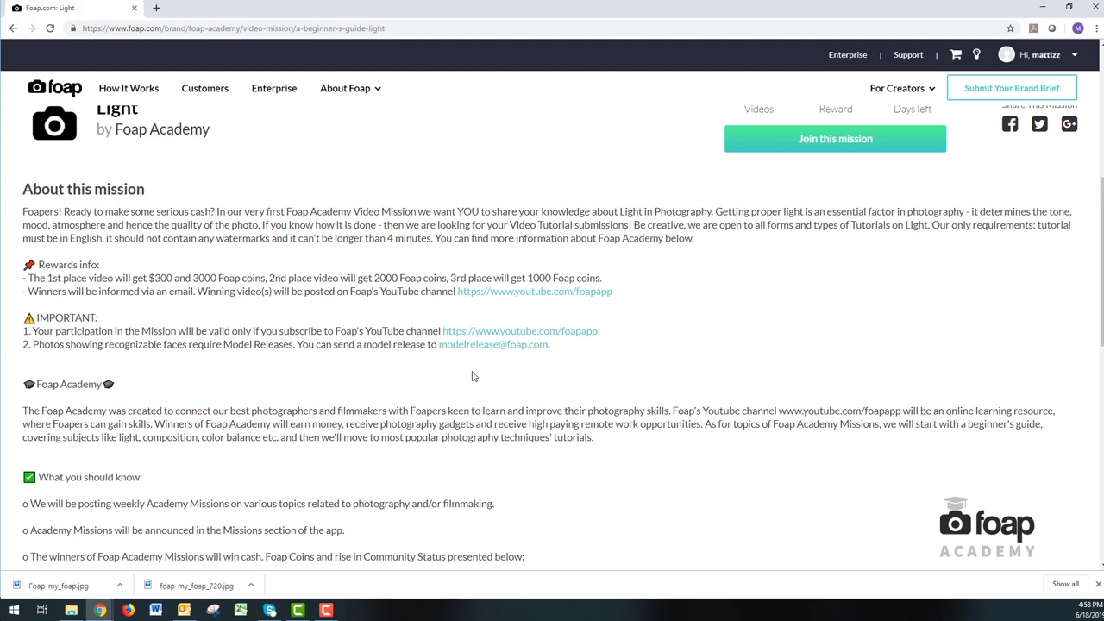
# - Subscribe to Foap's YouTube channel linked in the rewards info with notifications for every new video, and return to the mission page
pyautogui.click(540, 292)
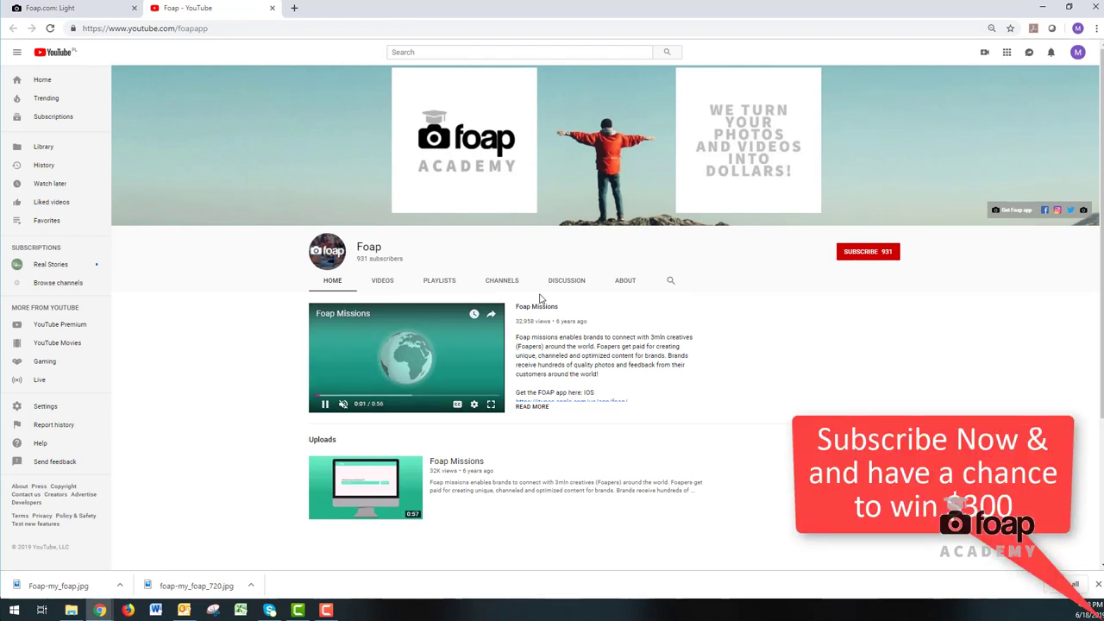
pyautogui.click(860, 255)
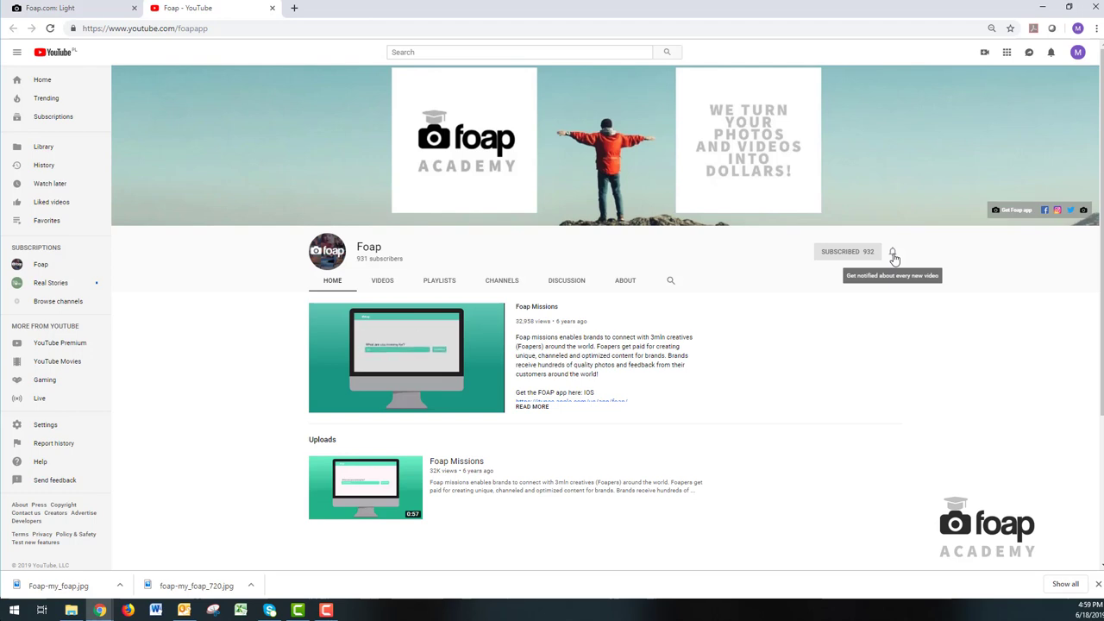
pyautogui.click(893, 256)
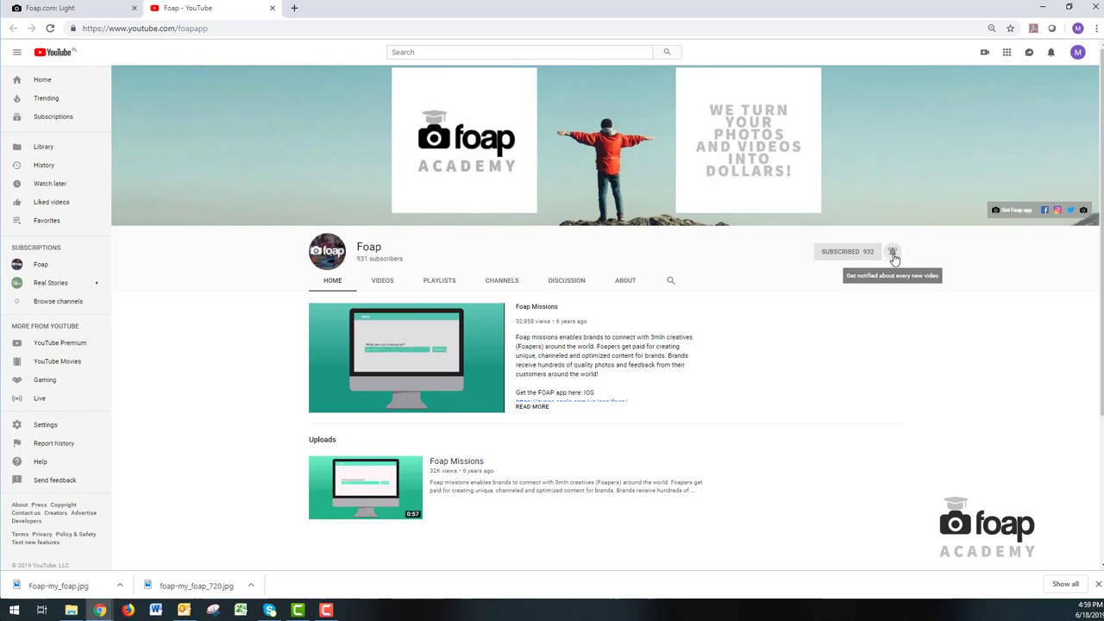
pyautogui.click(272, 11)
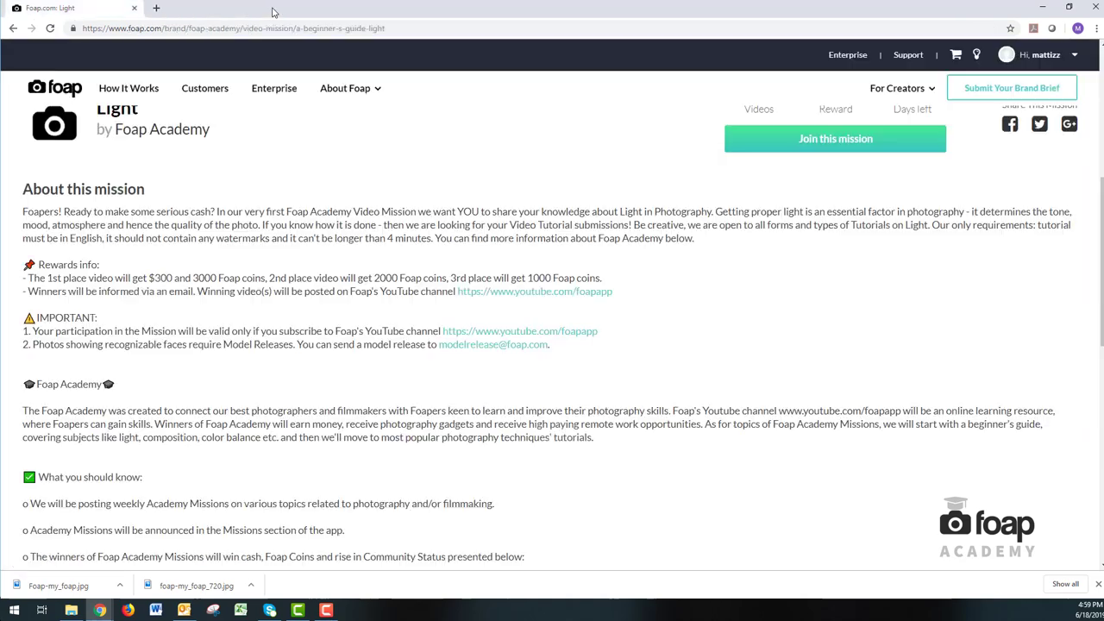
# - Examine the Light mission's rules and the instructions on where to start and submit videos
pyautogui.scroll(-3, 565, 235)
pyautogui.scroll(-5, 565, 235)
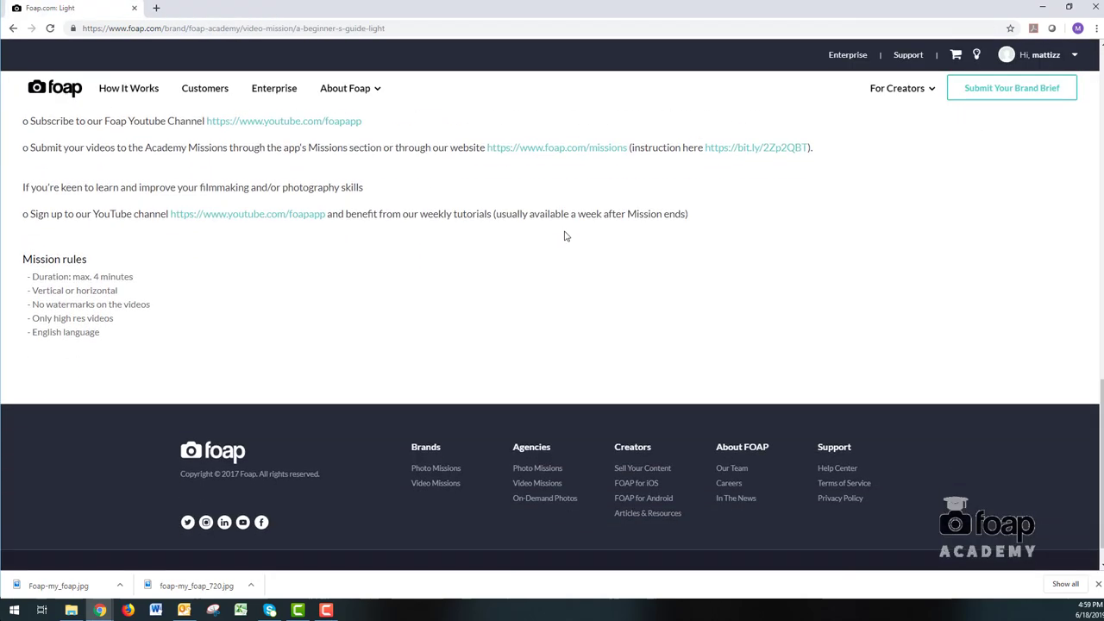
pyautogui.scroll(1, 565, 235)
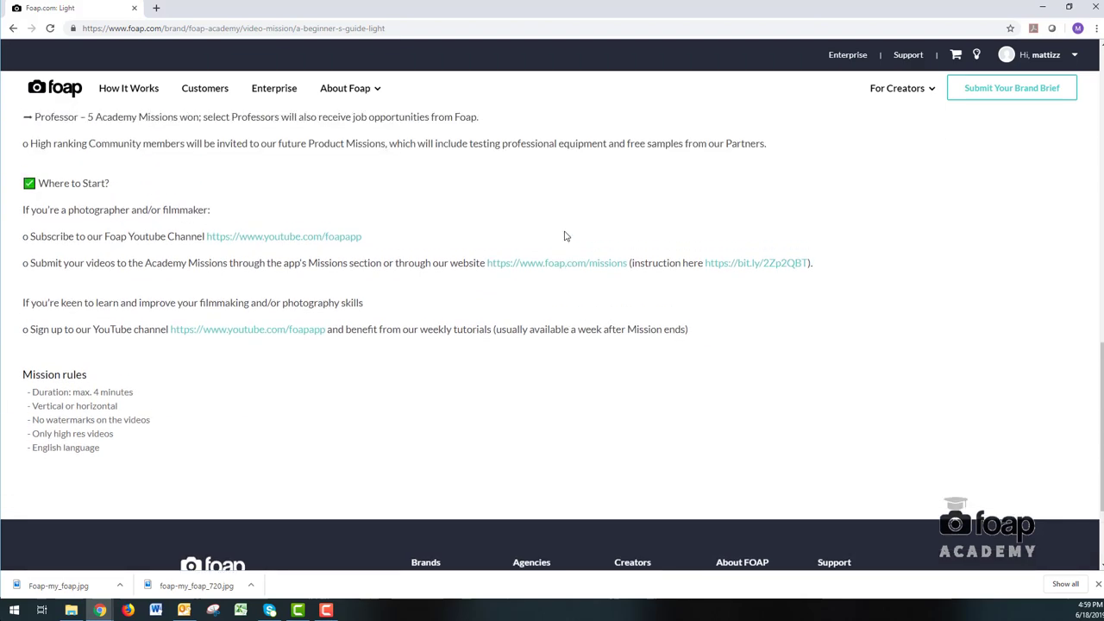
pyautogui.scroll(2, 565, 236)
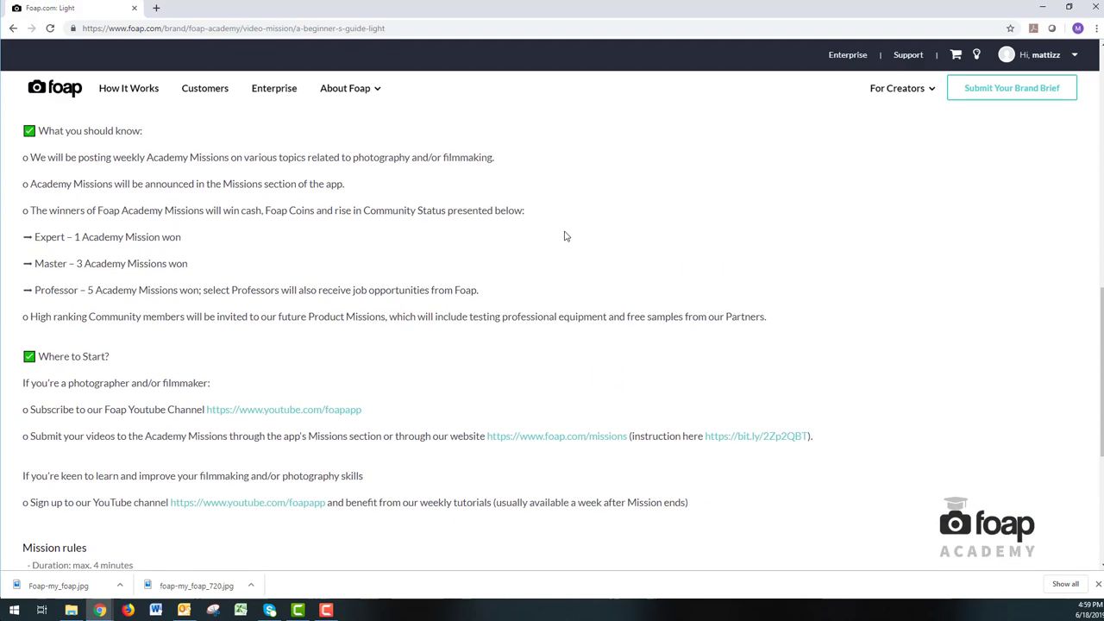
pyautogui.scroll(3, 565, 235)
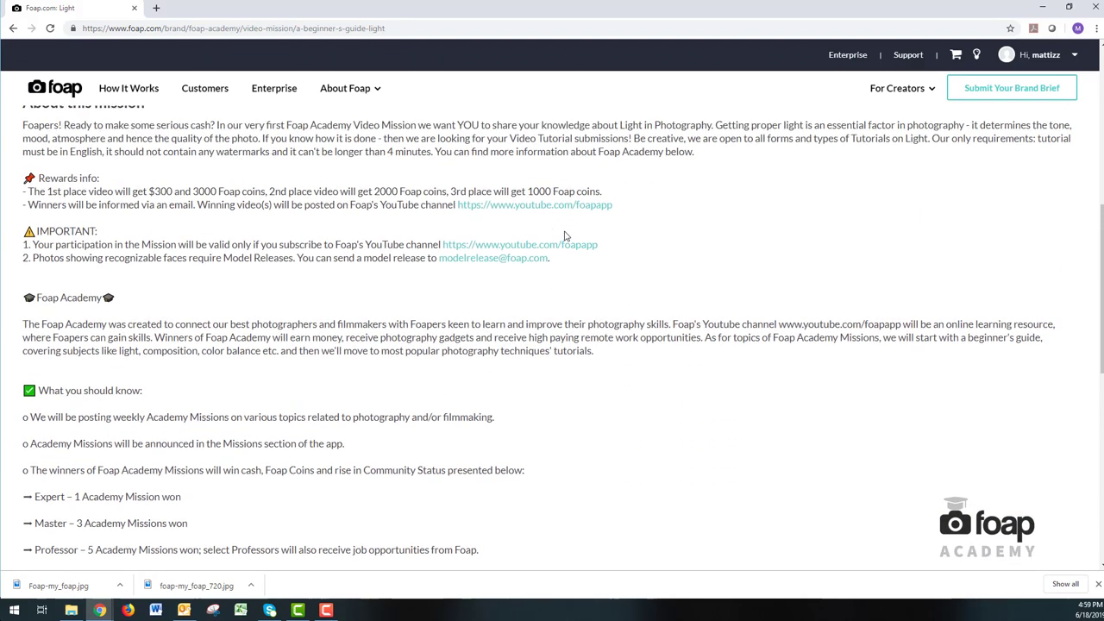
pyautogui.scroll(2, 565, 235)
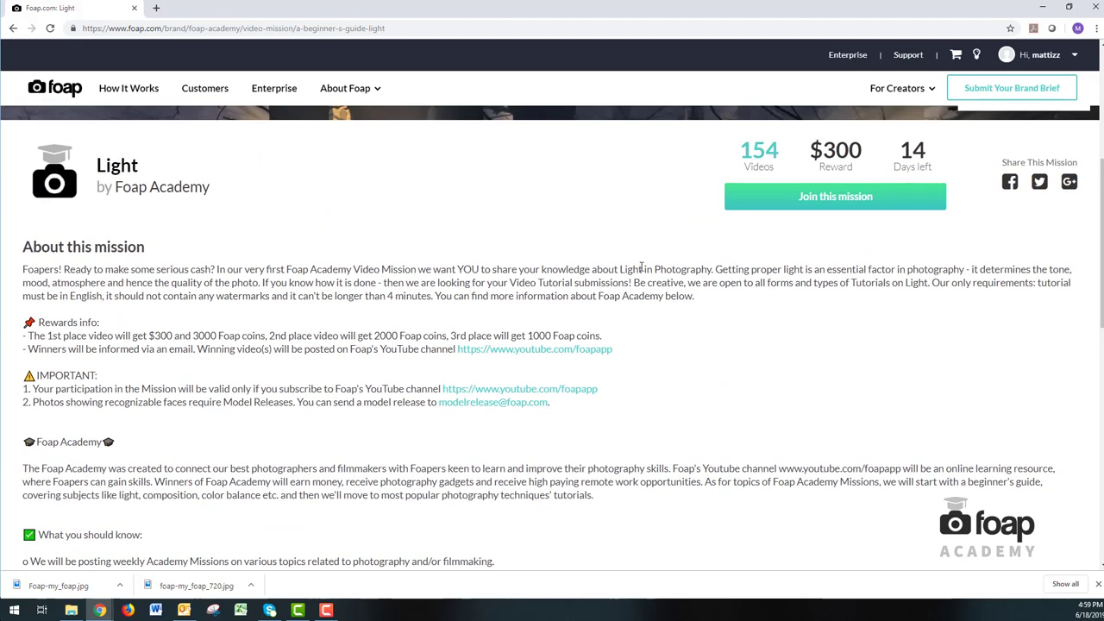
pyautogui.scroll(1, 641, 268)
pyautogui.scroll(1, 660, 272)
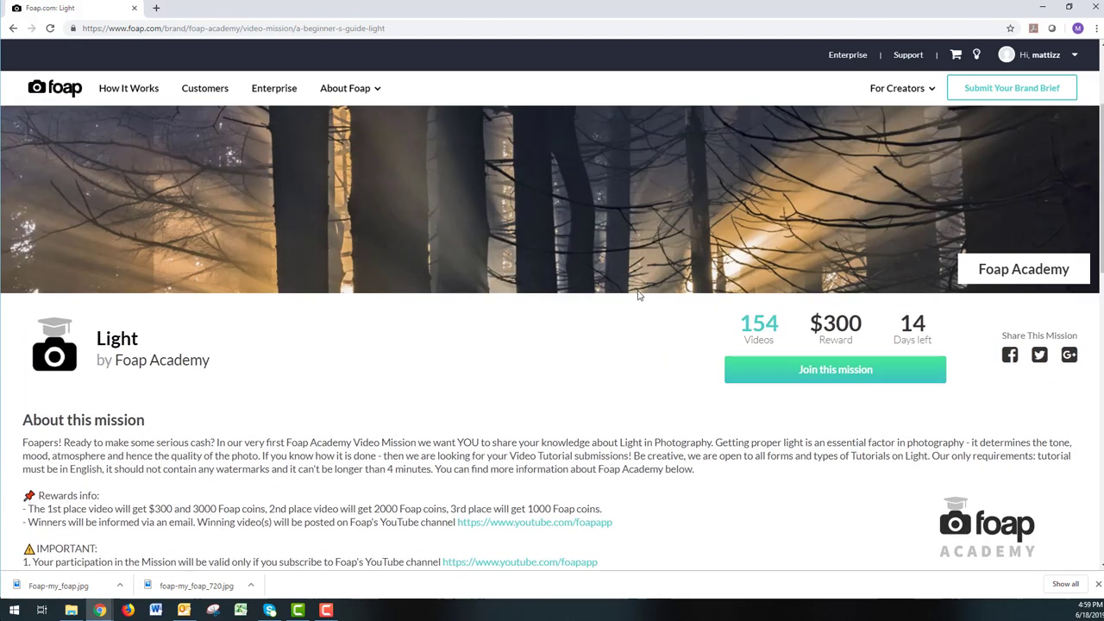
pyautogui.scroll(1, 653, 316)
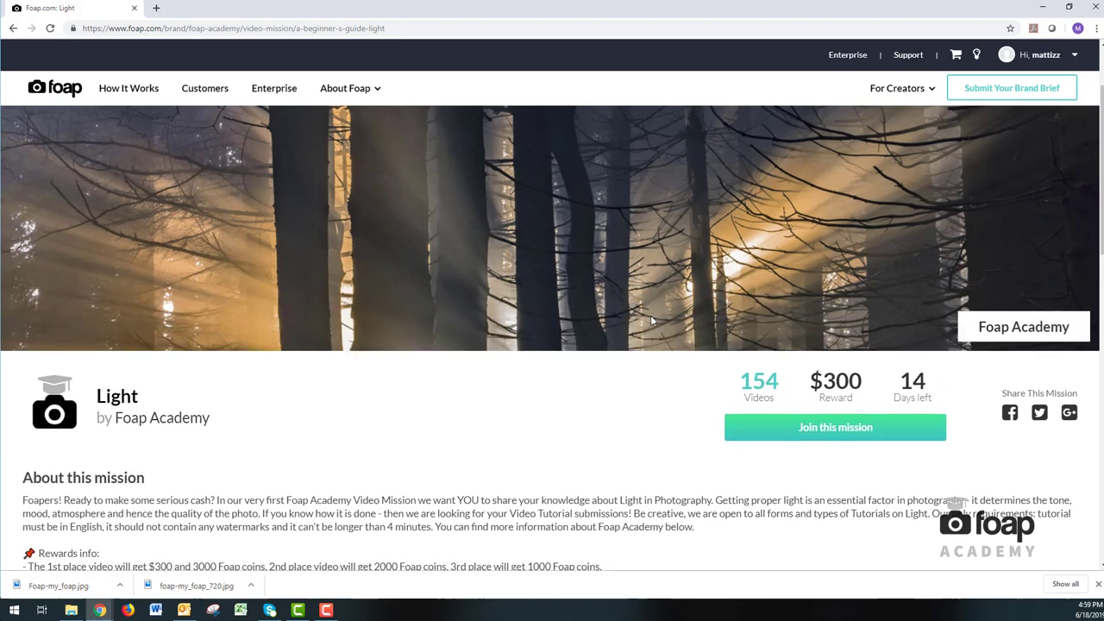
pyautogui.scroll(-1, 652, 318)
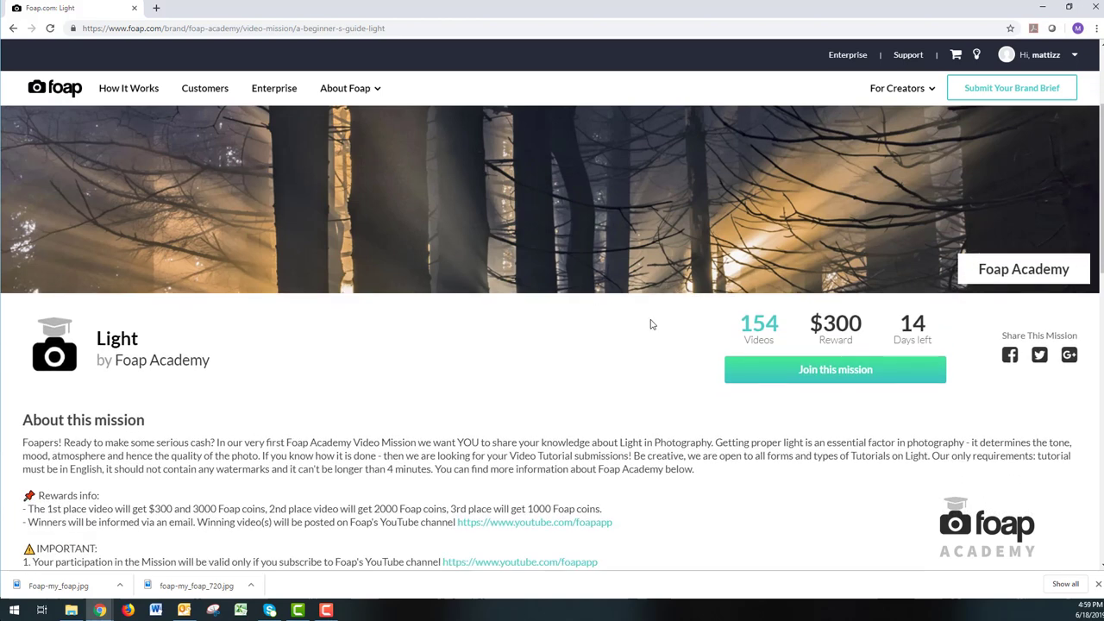
# - Join the mission and caption the video "Hey all you Foapers. This is my quick and great tutorial on light! All the best, and wind loads of $$$"
pyautogui.click(812, 382)
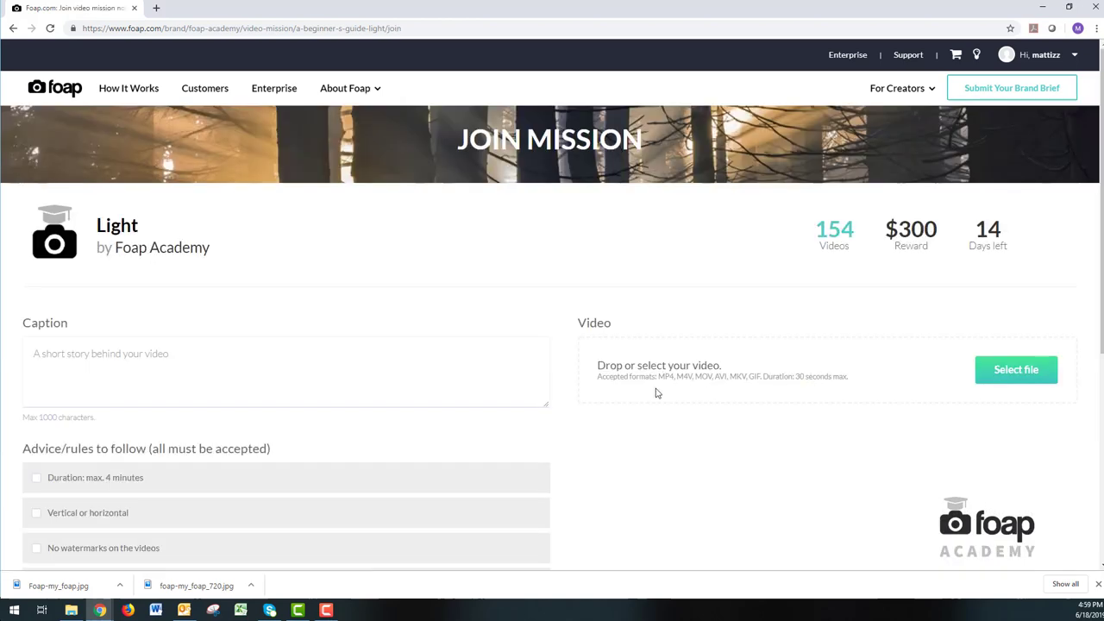
pyautogui.scroll(-3, 656, 391)
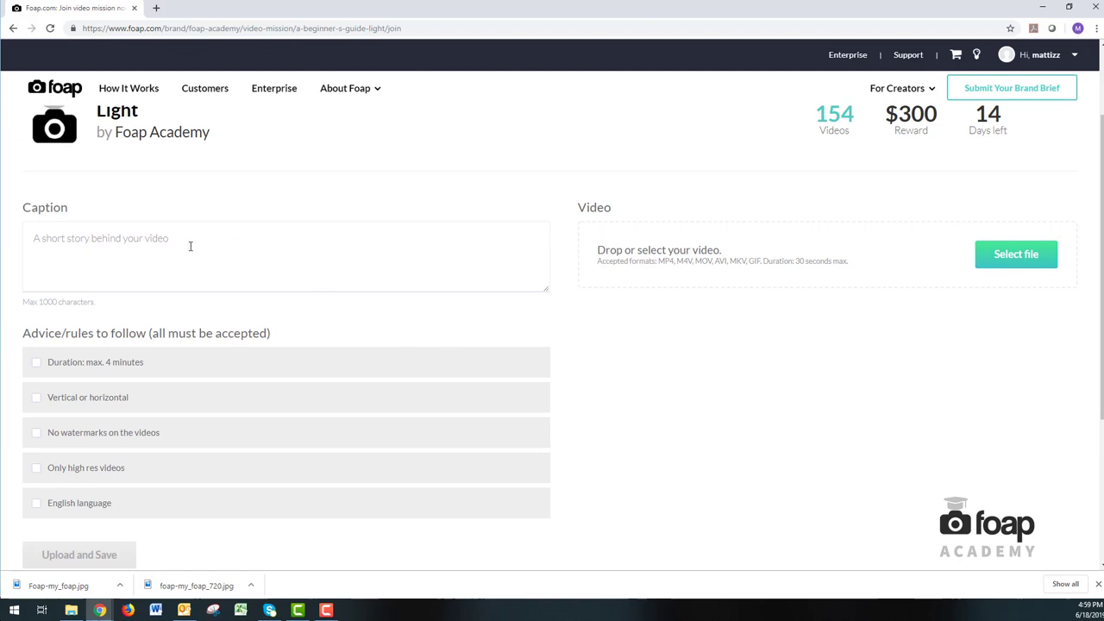
pyautogui.click(158, 241)
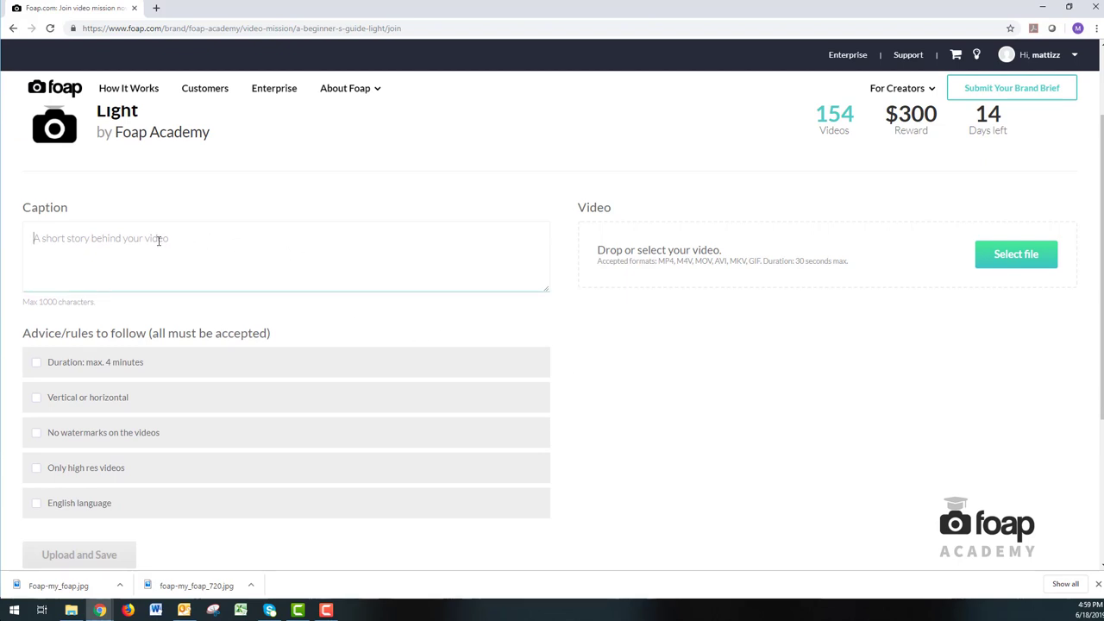
pyautogui.write('Hey all you Fo')
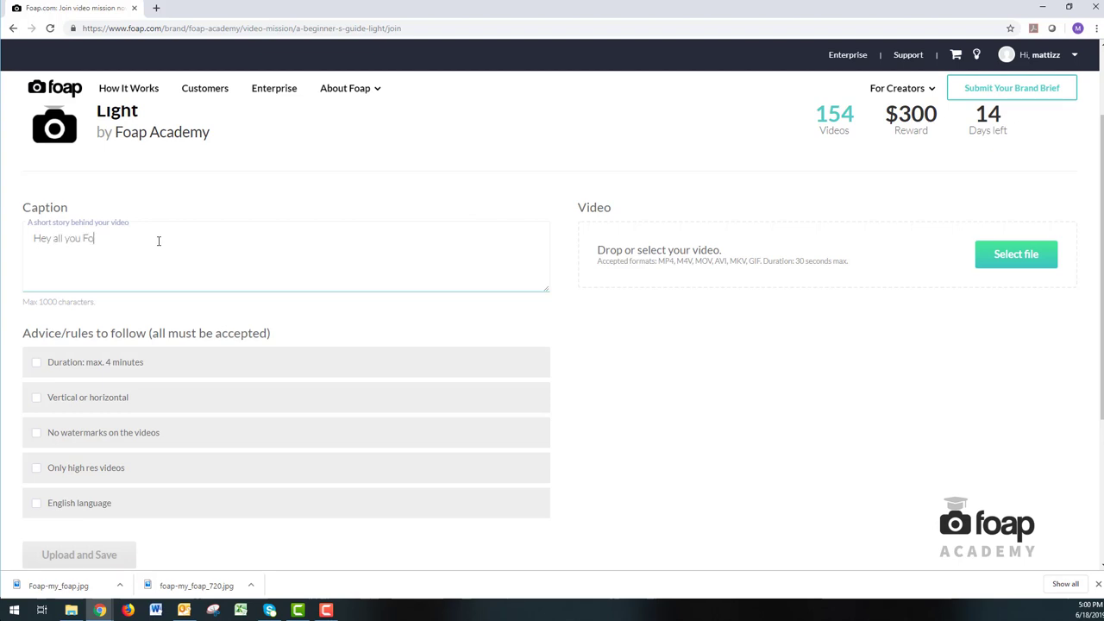
pyautogui.write('apers. This is my quick and great tuto')
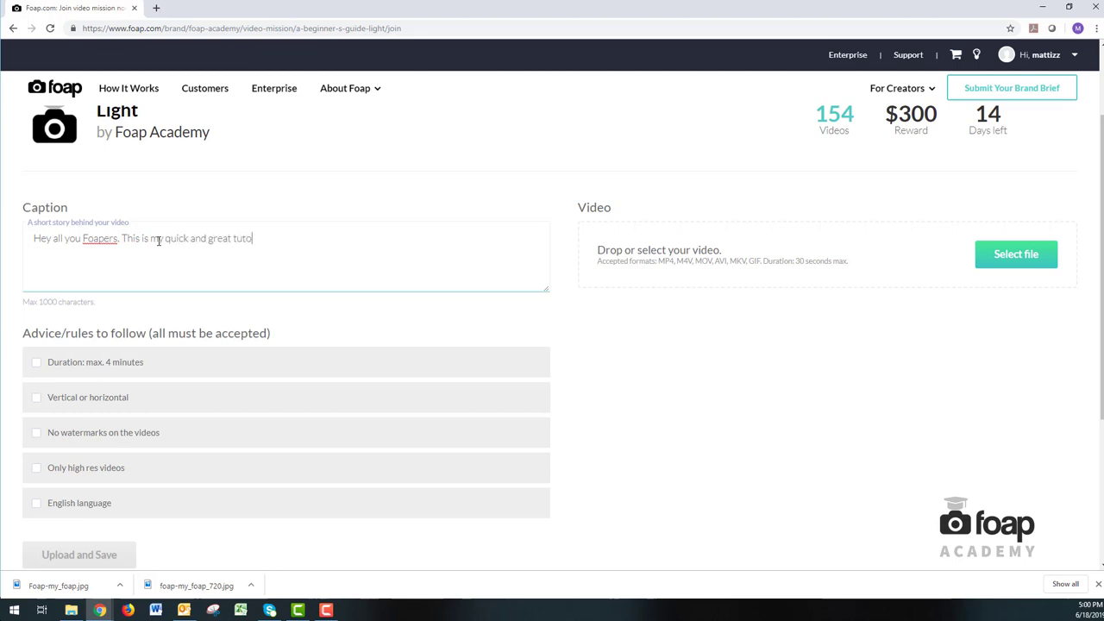
pyautogui.write('rial on light! All the best, and wind loads')
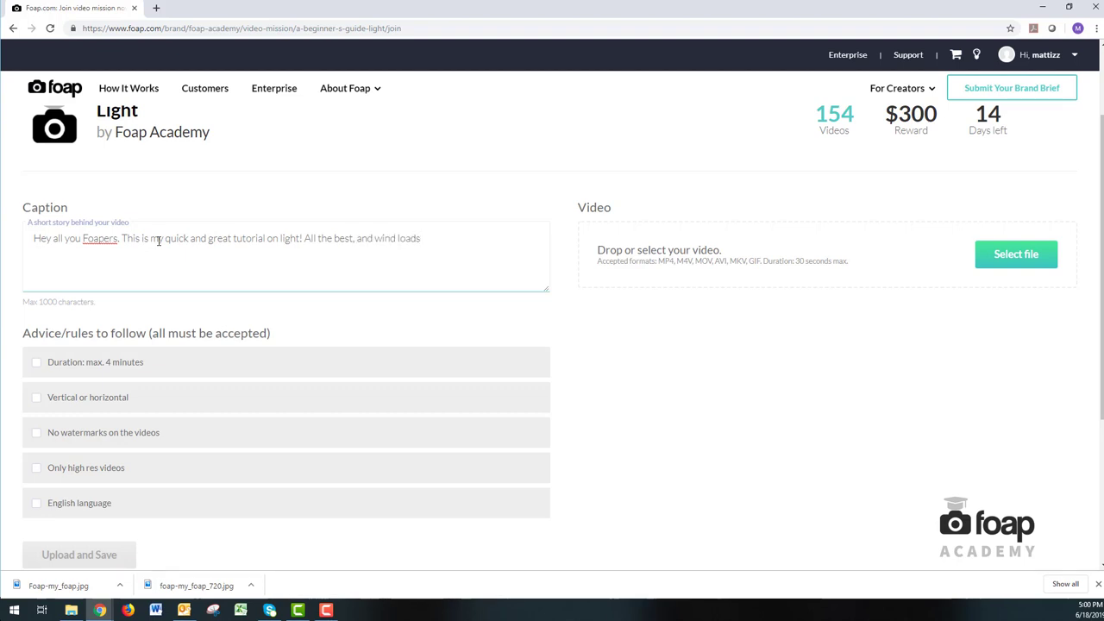
pyautogui.write(' of $$$')
# - Accept all five advice rules: maximum 4 minutes duration, vertical or horizontal, no watermarks, only high res videos, and English language
pyautogui.scroll(-1, 272, 316)
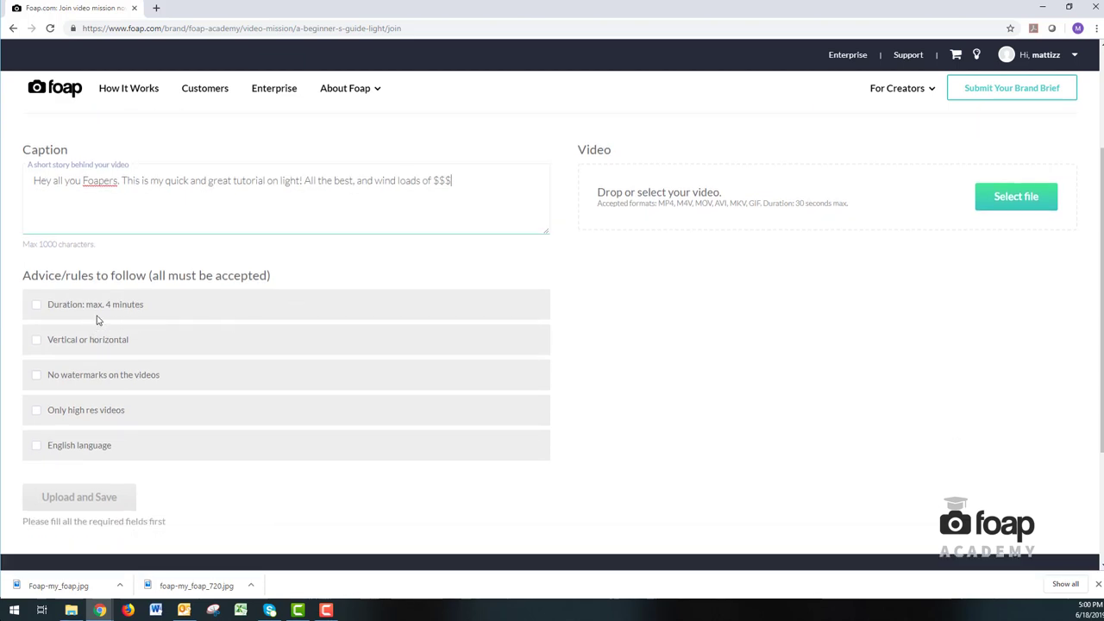
pyautogui.click(36, 311)
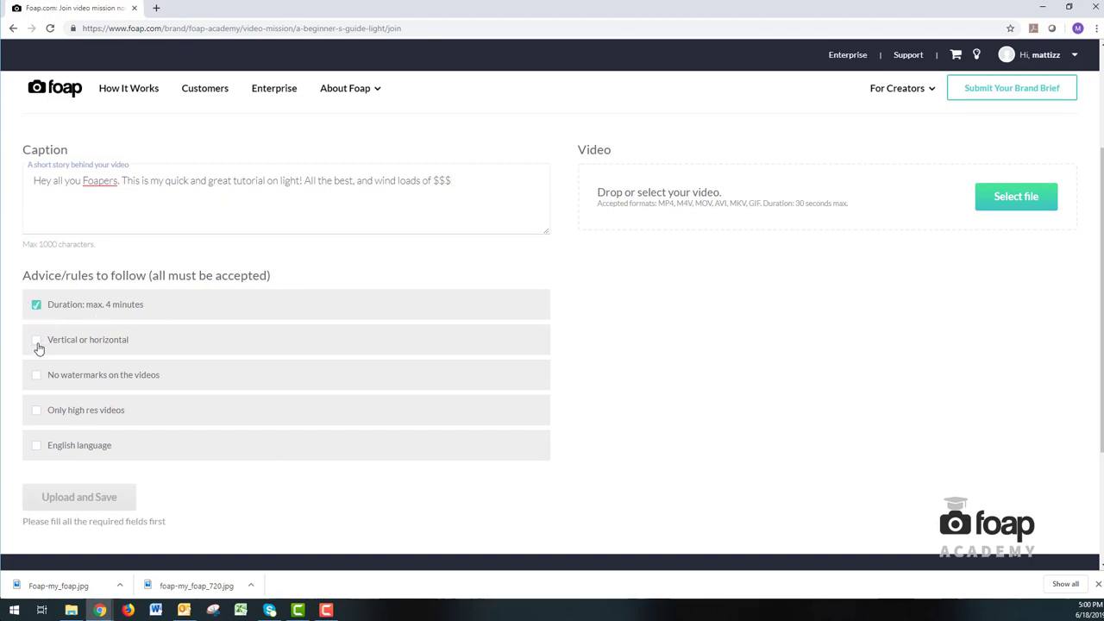
pyautogui.click(37, 345)
pyautogui.click(37, 378)
pyautogui.click(37, 413)
pyautogui.scroll(-1, 69, 397)
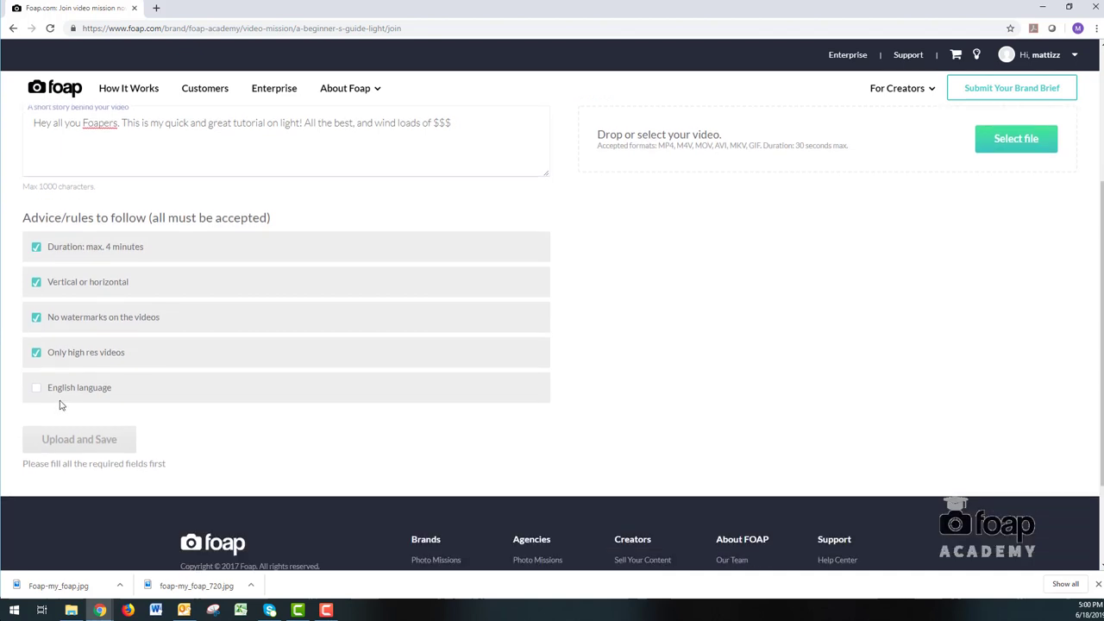
pyautogui.click(37, 390)
# - Add the Test Recording MP4 file from the Desktop as the mission's video
pyautogui.scroll(2, 362, 392)
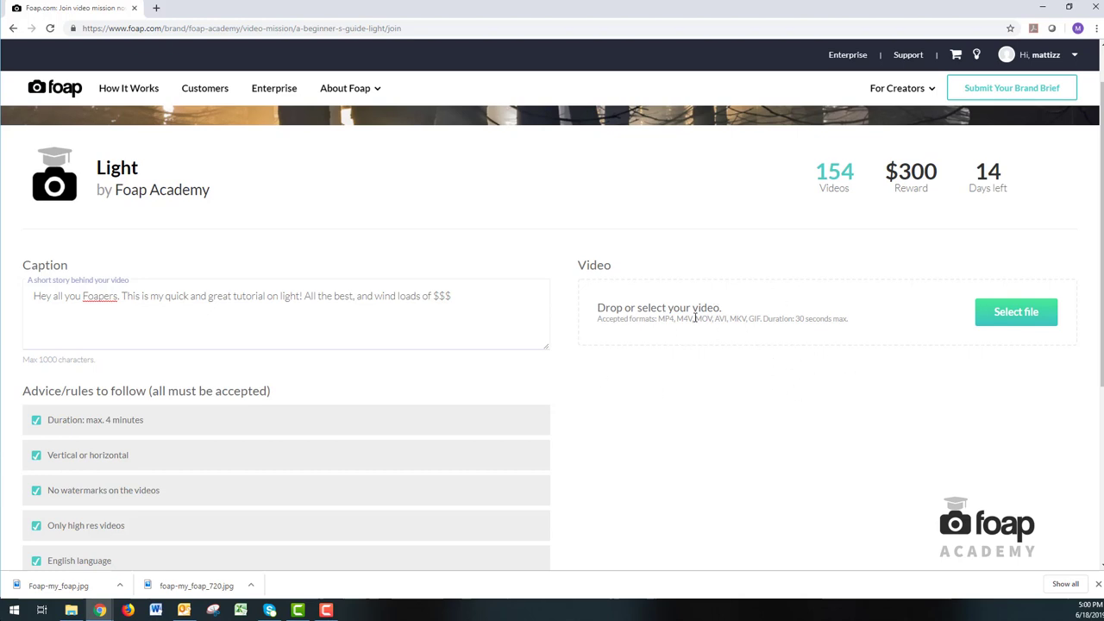
pyautogui.click(1005, 313)
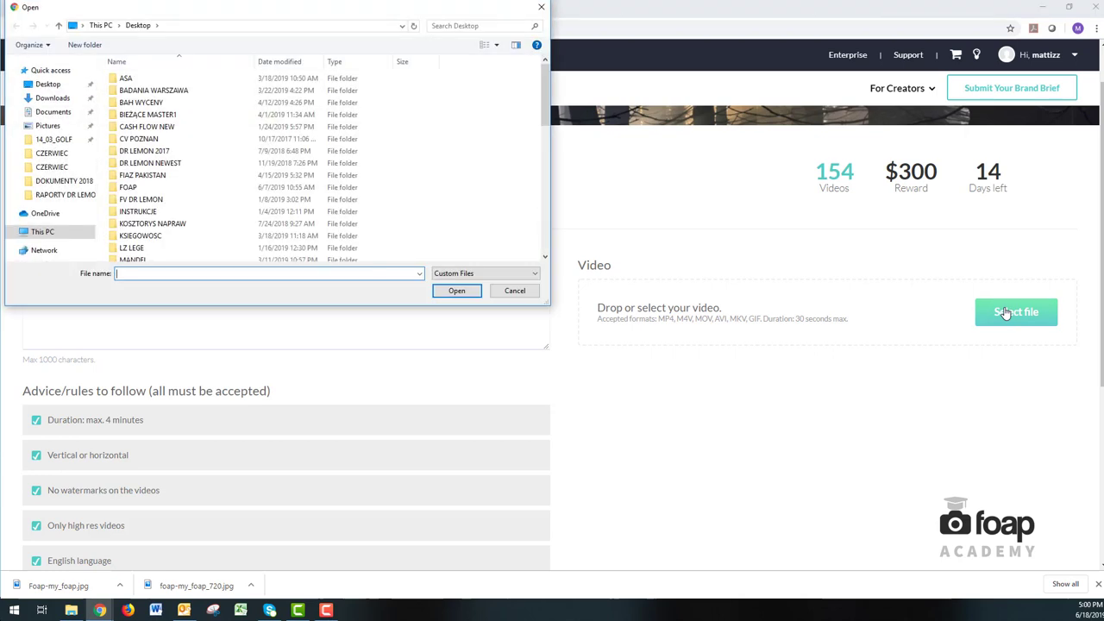
pyautogui.scroll(-10, 285, 172)
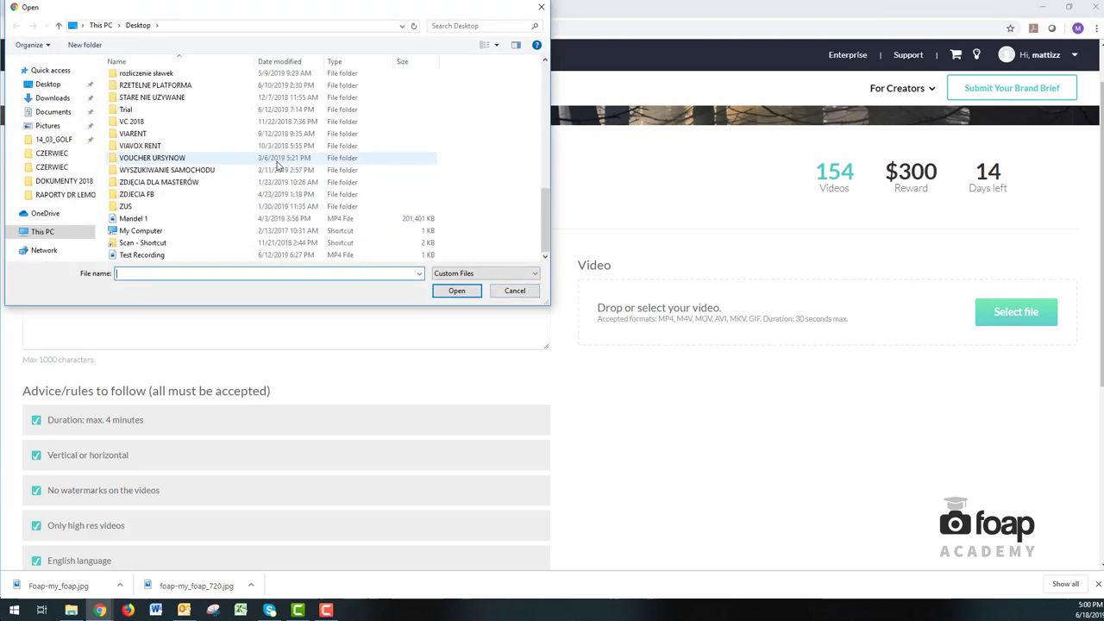
pyautogui.click(176, 257)
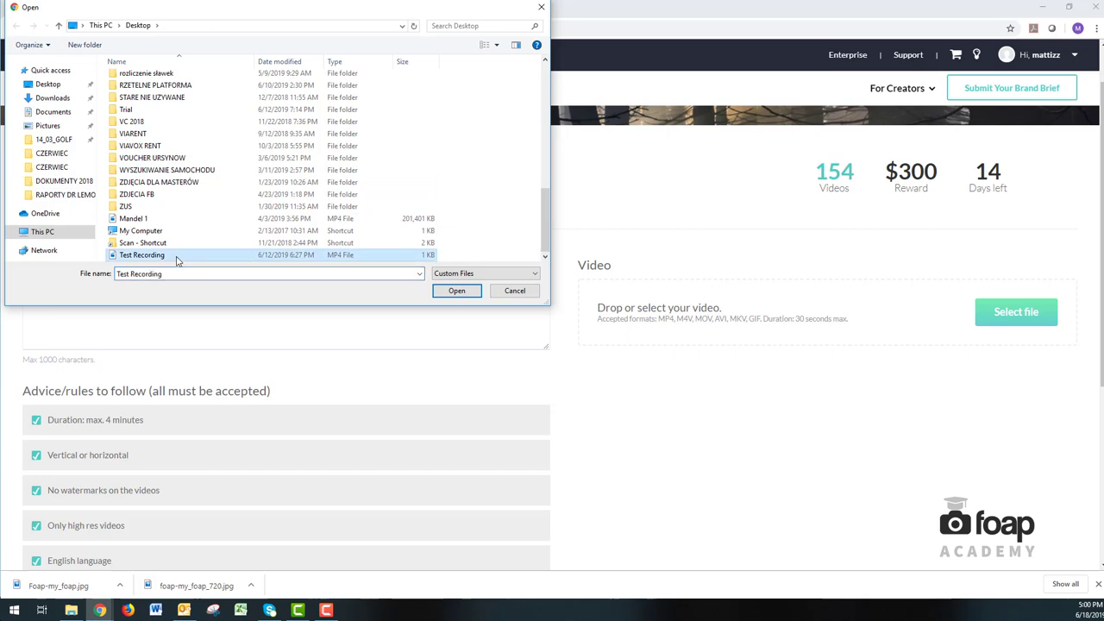
pyautogui.click(461, 295)
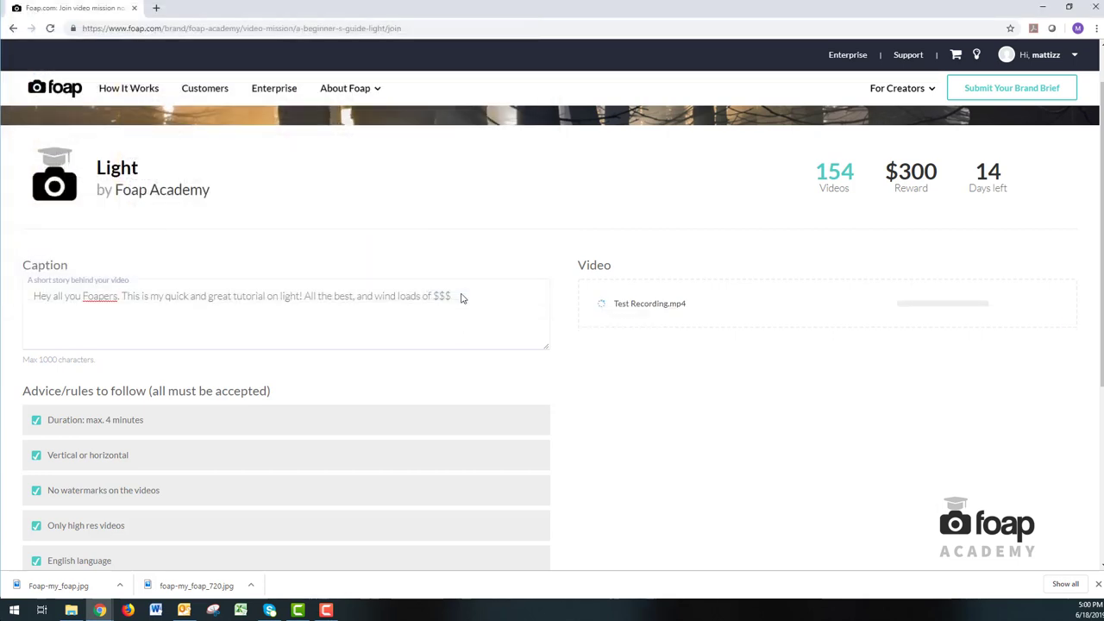
pyautogui.scroll(-3, 460, 298)
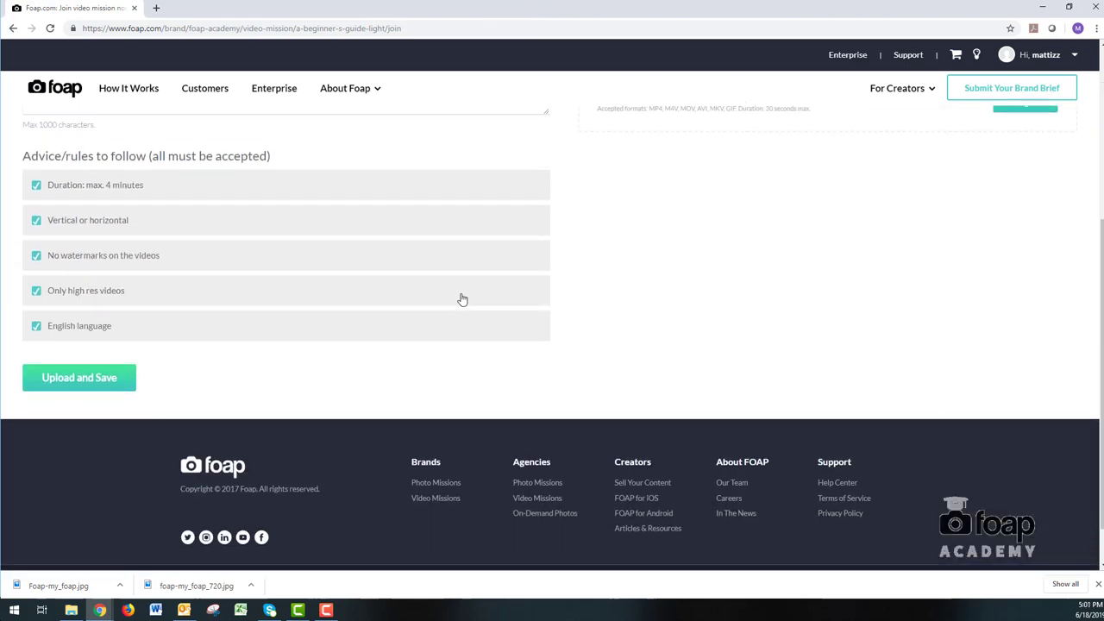